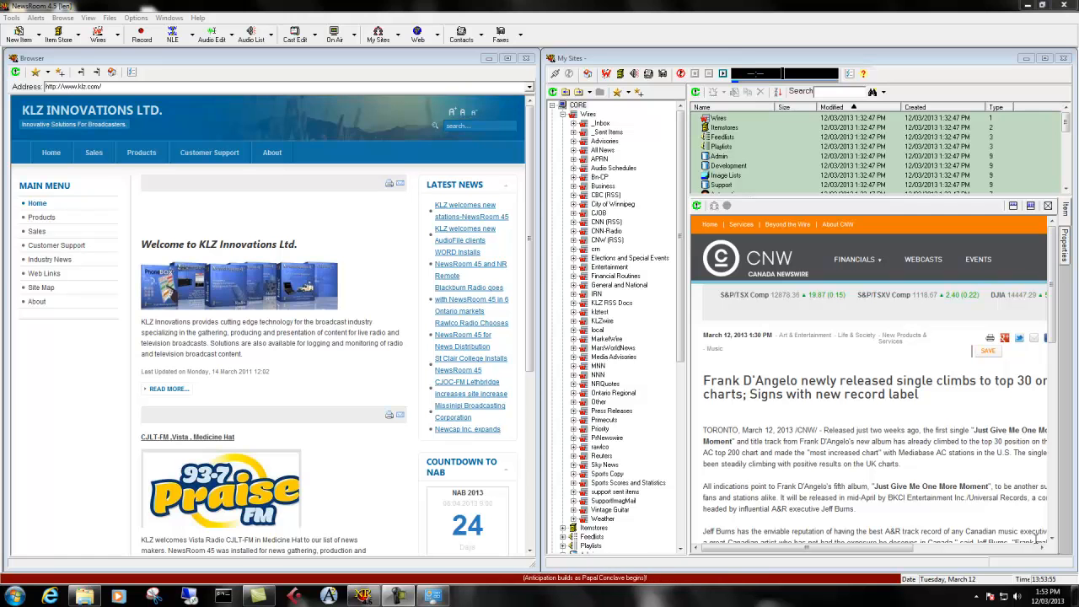
Open the on-air view of the 18:00 NEWS cast and go through several of its stories, ending on Intro.
{"action": "left_click", "coordinate": [335, 38]}
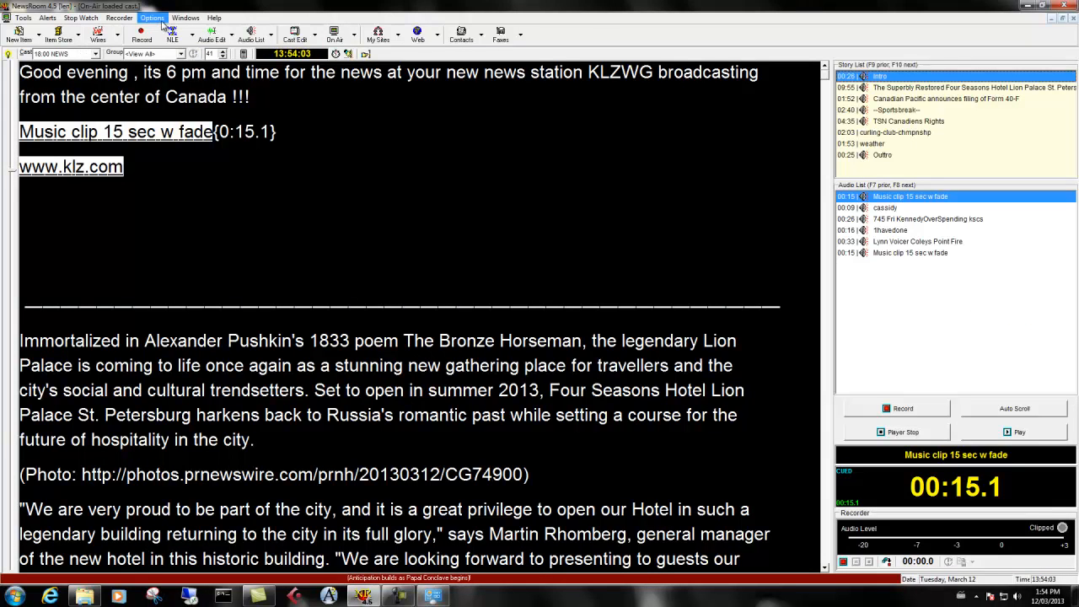
{"action": "left_click", "coordinate": [151, 18]}
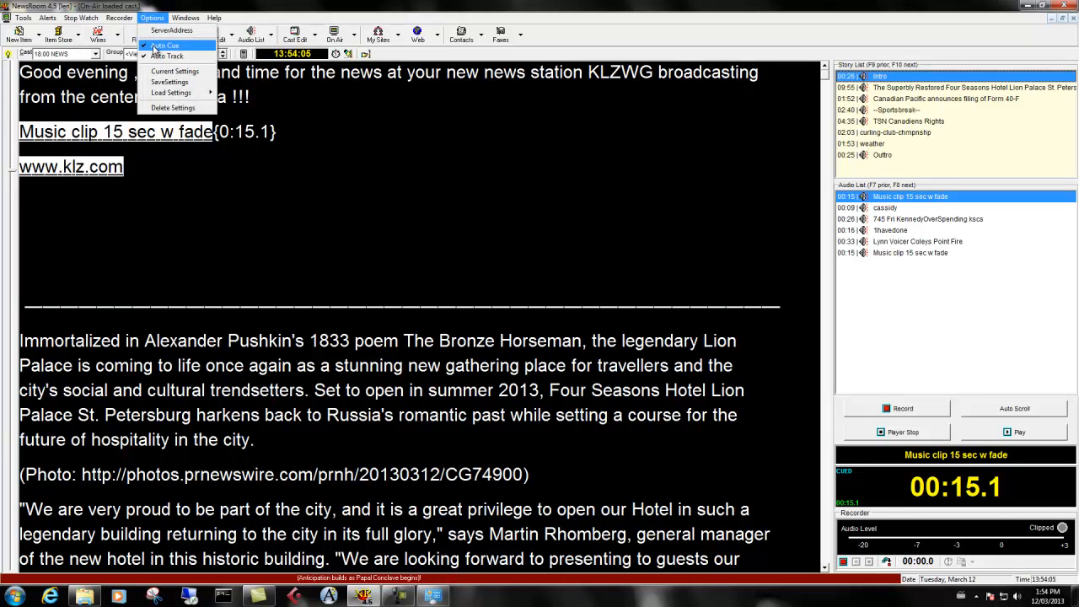
{"action": "left_click", "coordinate": [900, 122]}
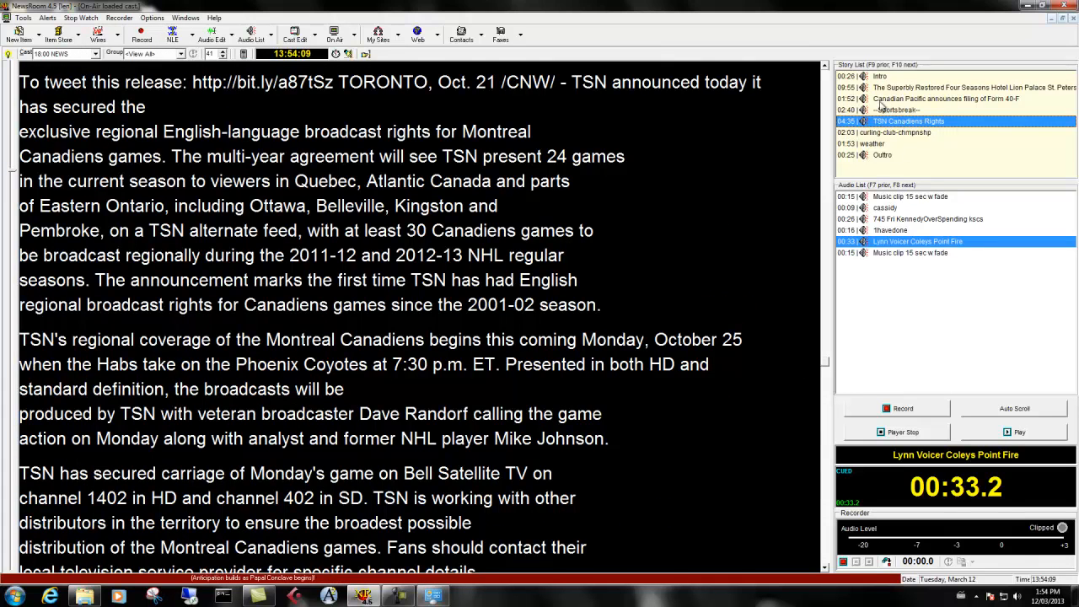
{"action": "left_click", "coordinate": [883, 100]}
{"action": "left_click", "coordinate": [880, 77]}
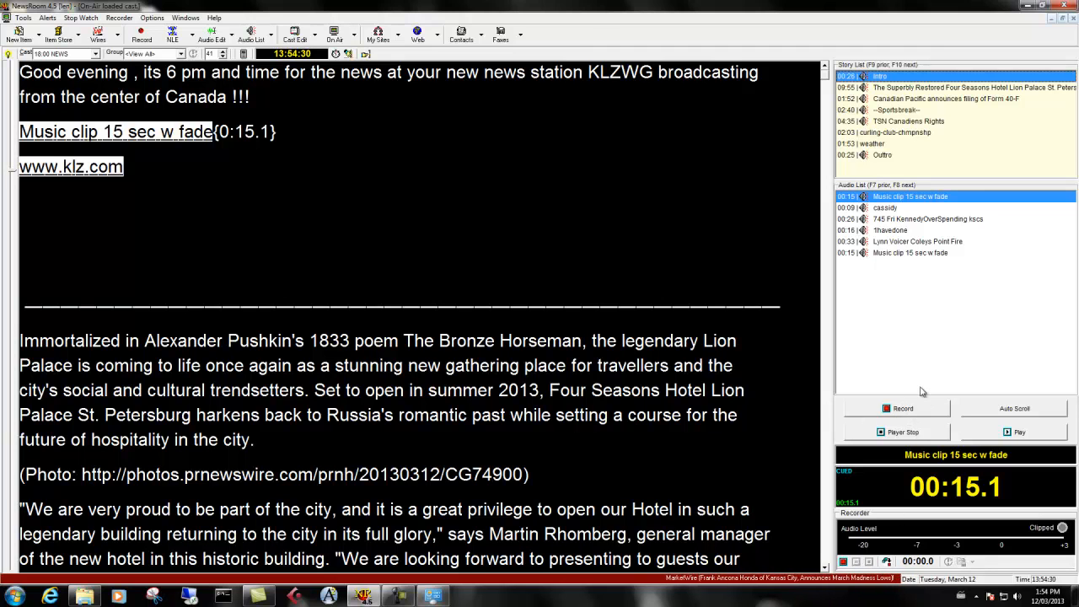
Turn on the recorder's fast cast mode and briefly try the script's auto scroll, ending with the Intro story selected.
{"action": "left_click", "coordinate": [887, 562]}
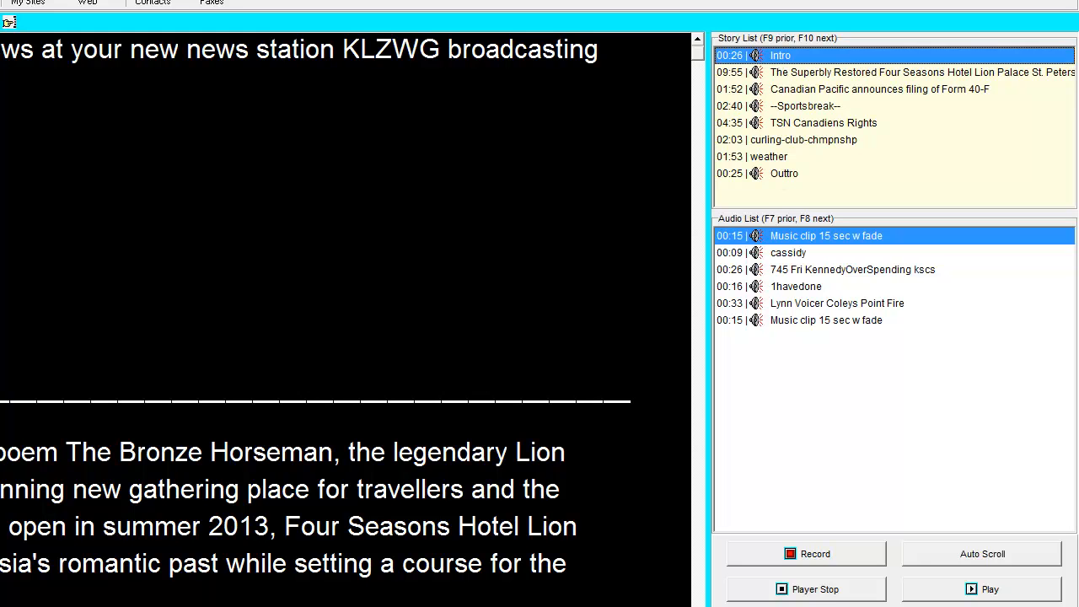
{"action": "left_click", "coordinate": [970, 556]}
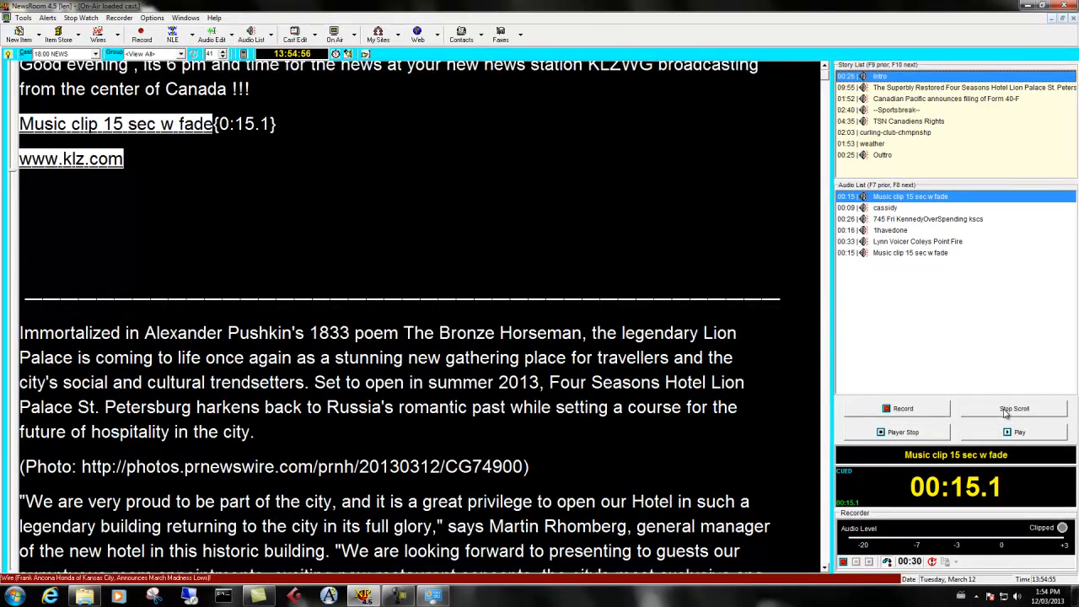
{"action": "left_click", "coordinate": [1014, 409]}
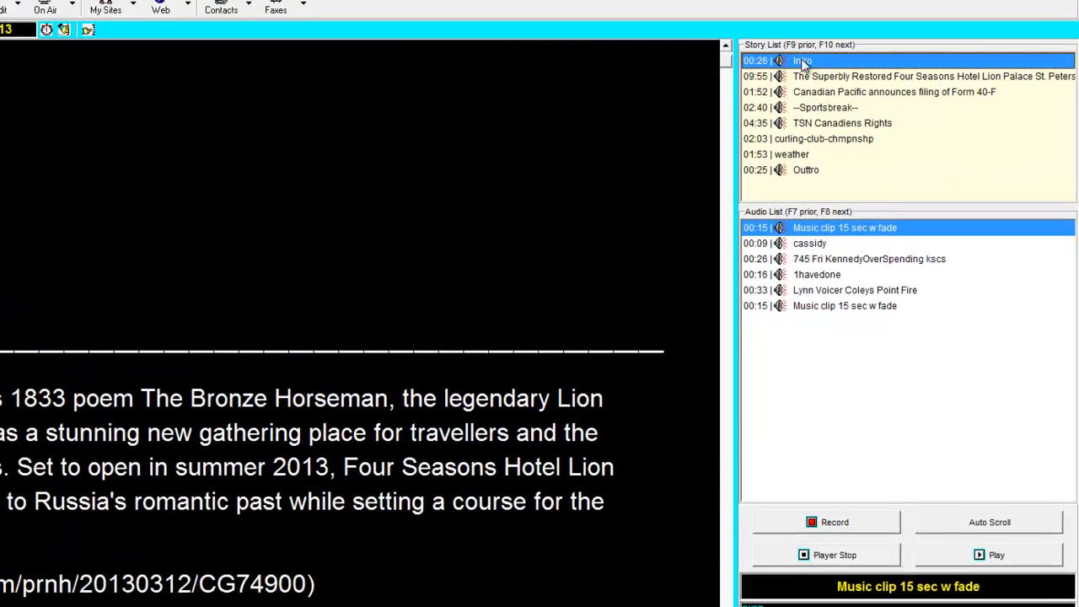
{"action": "left_click", "coordinate": [882, 76]}
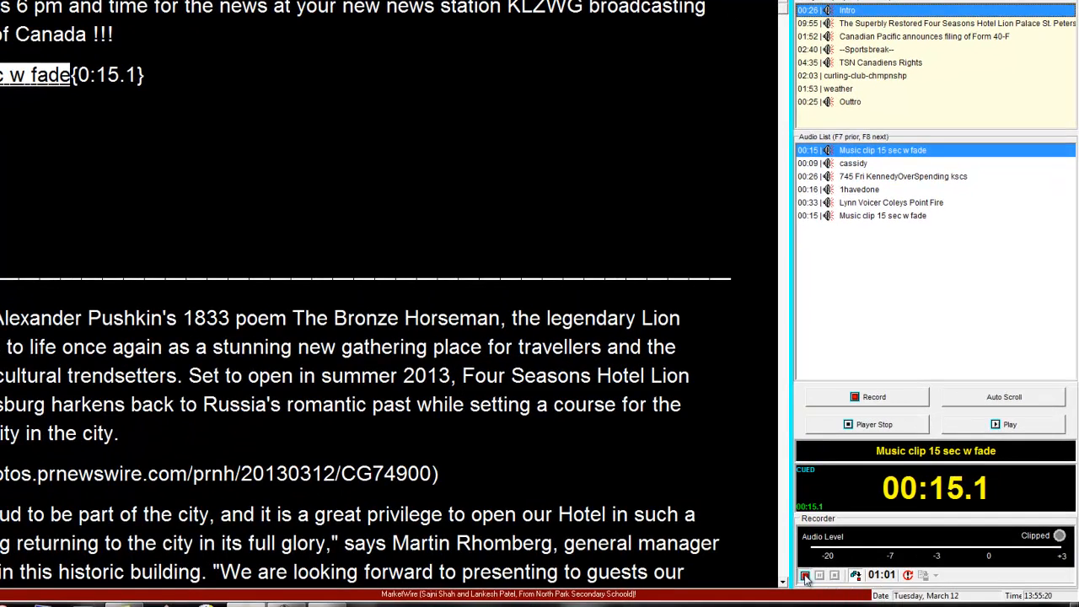
Start recording the fast cast, playing Intro's opening music clip and the KennedyOverSpending clip in the Canadian Pacific story.
{"action": "left_click", "coordinate": [806, 578]}
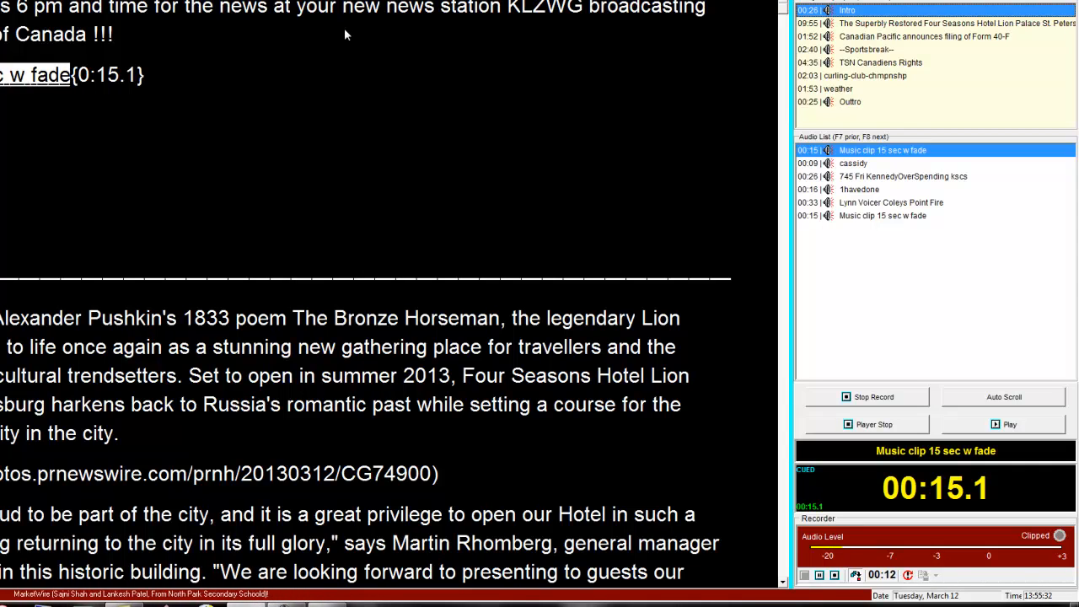
{"action": "key", "text": "space"}
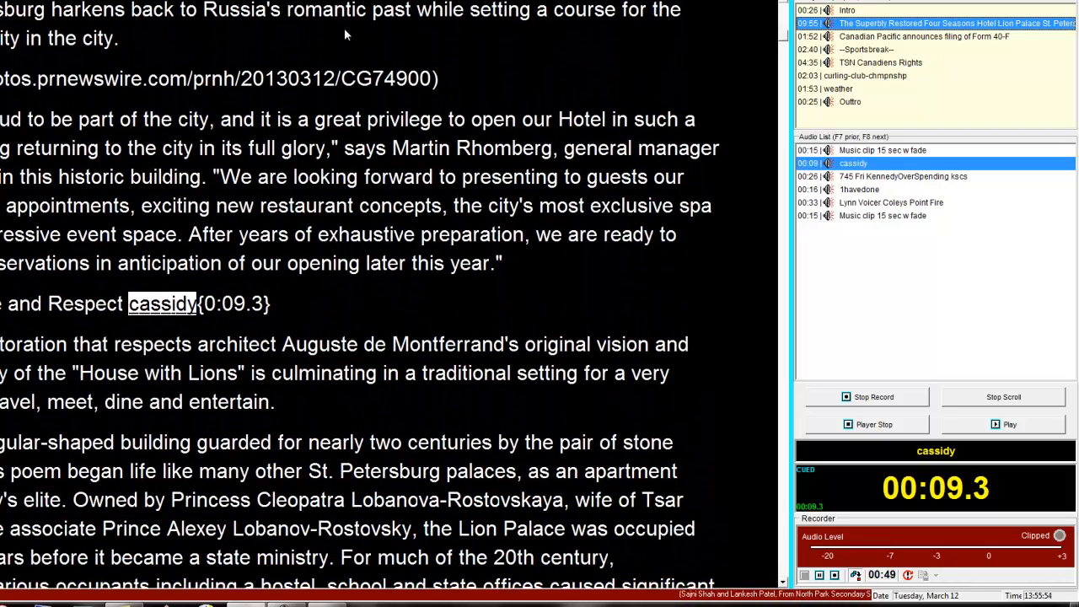
{"action": "left_click", "coordinate": [847, 42]}
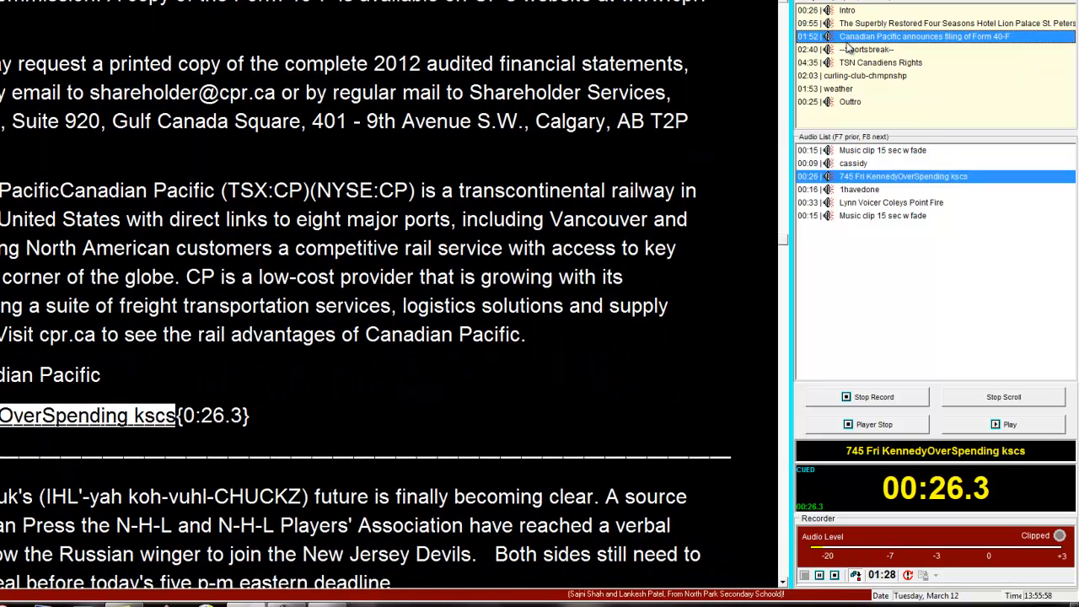
{"action": "key", "text": "space"}
{"action": "key", "text": "space"}
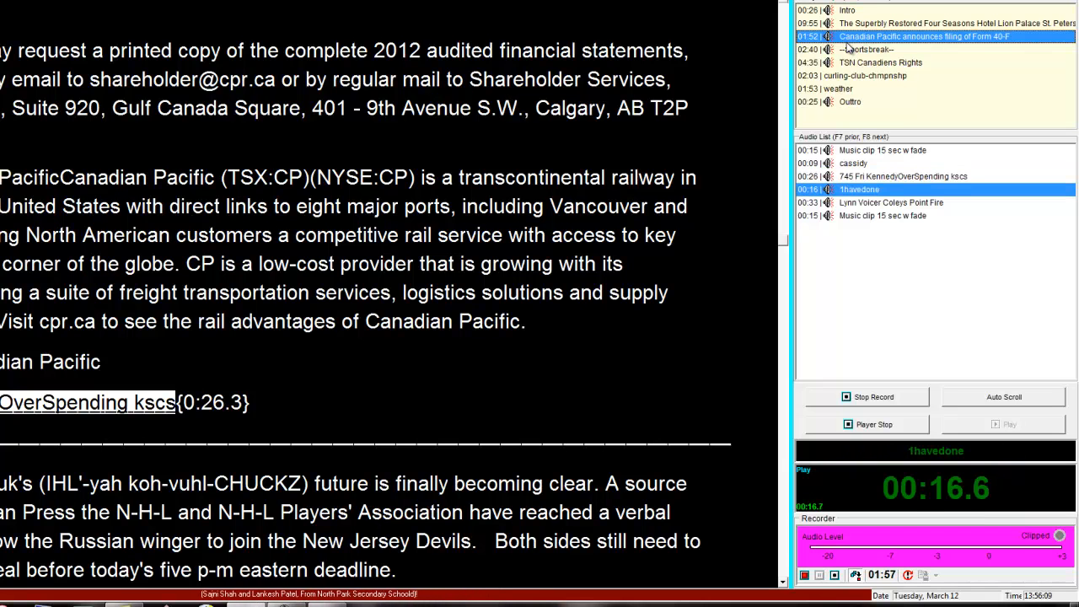
Continue the recording through the Sportsbreak story, playing the 1havedone and Coleys Point Fire clips and skipping ahead to each clip's end.
{"action": "key", "text": "F8"}
{"action": "key", "text": "space"}
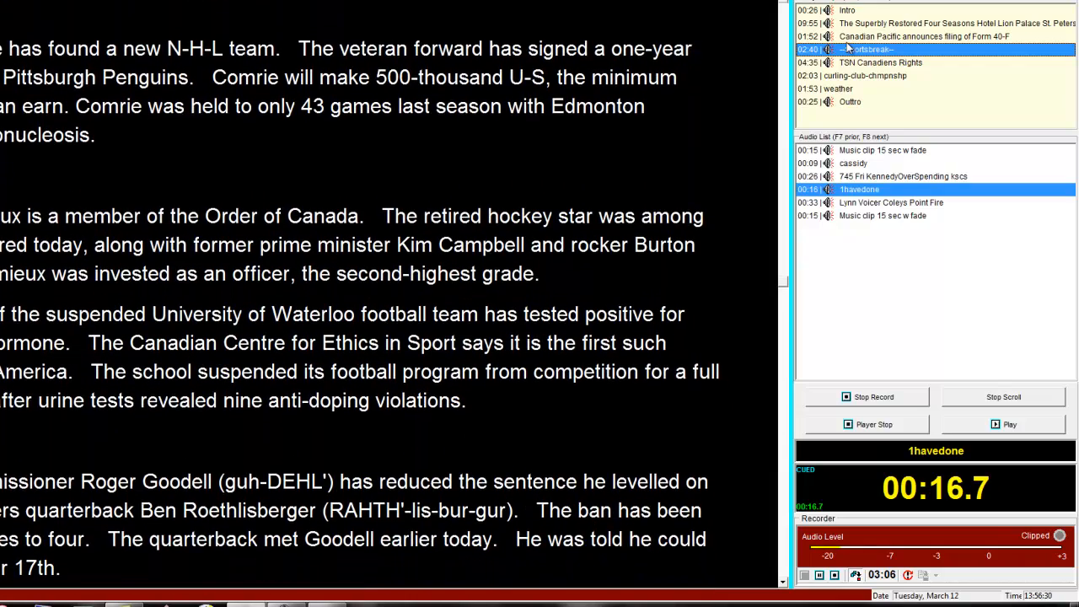
{"action": "key", "text": "space"}
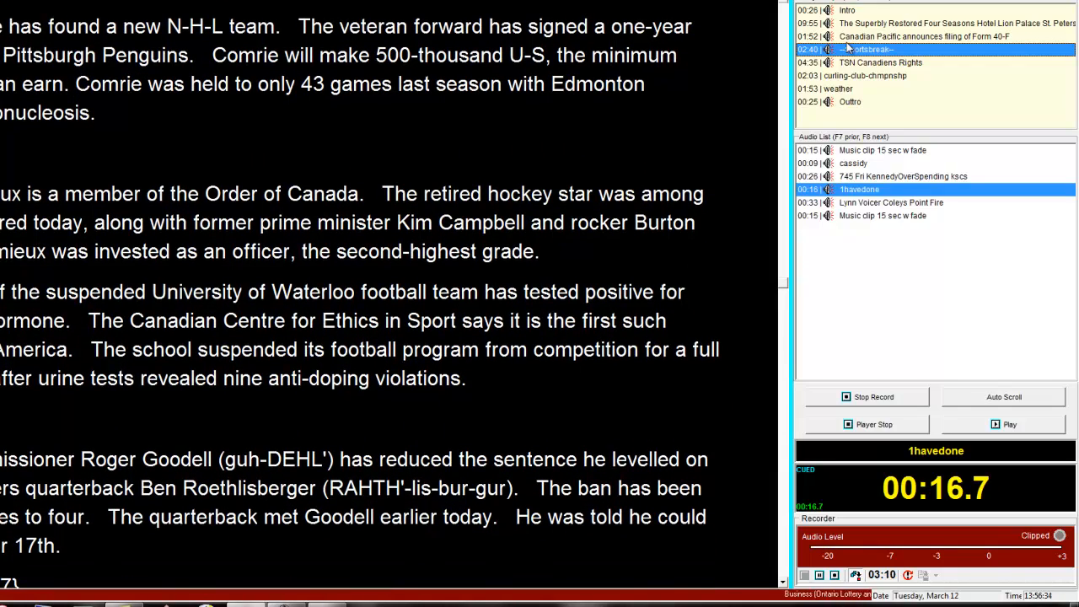
{"action": "key", "text": "space"}
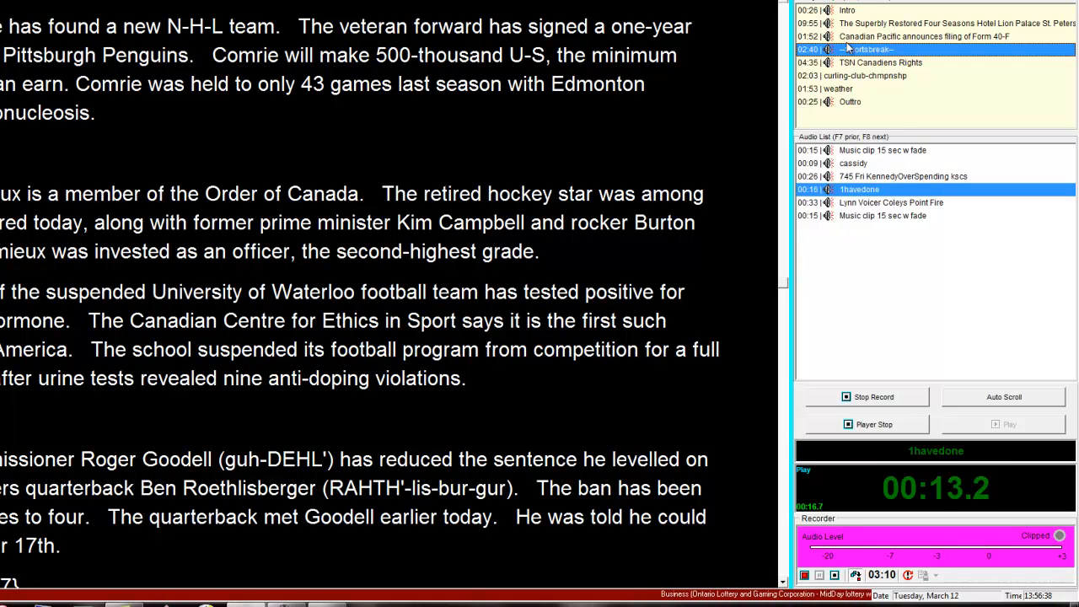
{"action": "key", "text": "End"}
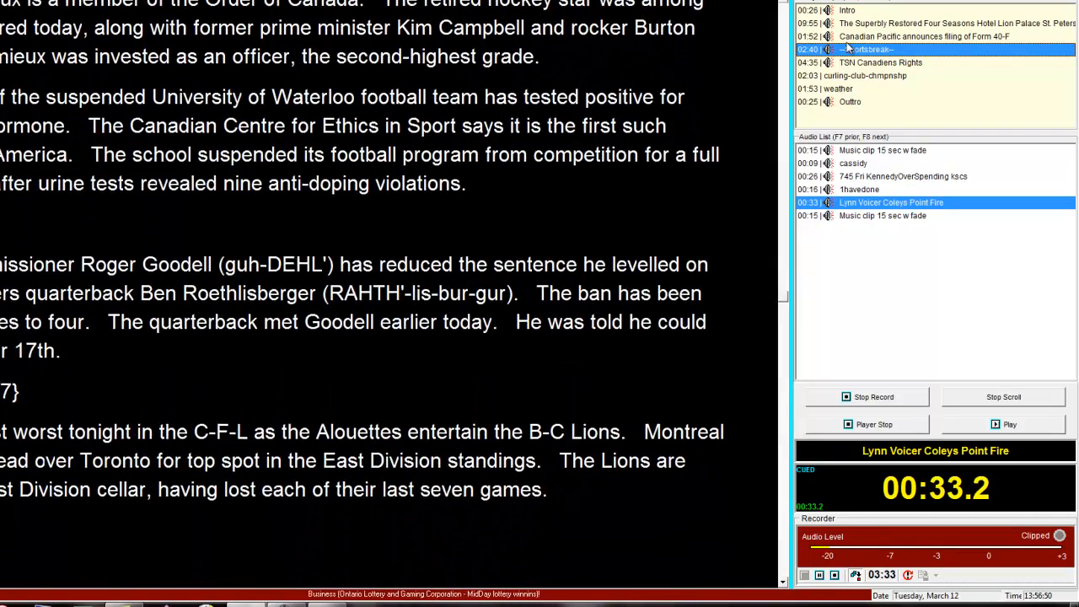
{"action": "key", "text": "space"}
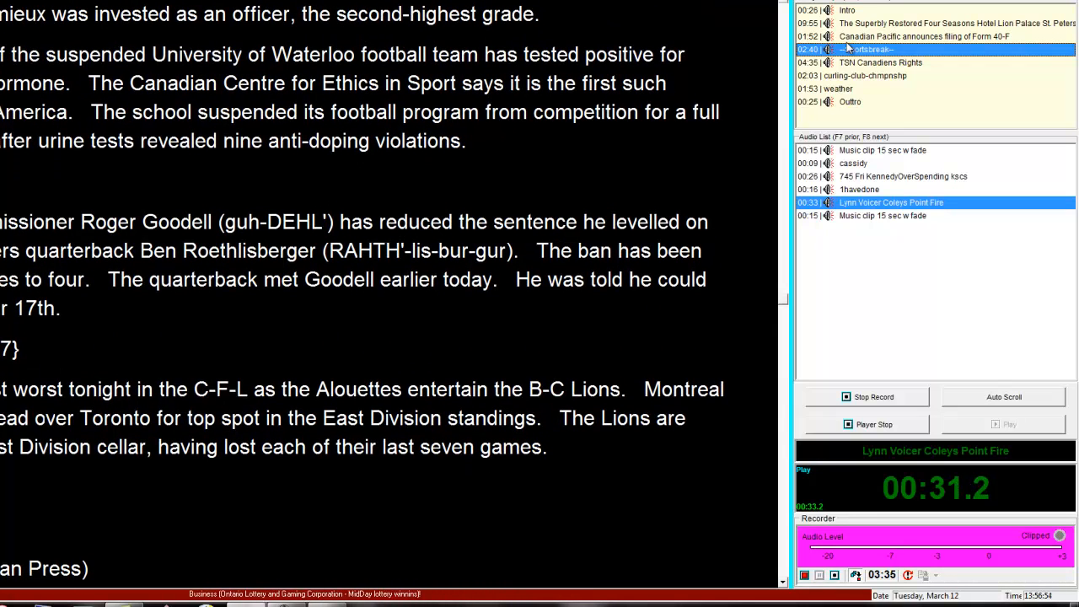
{"action": "key", "text": "End"}
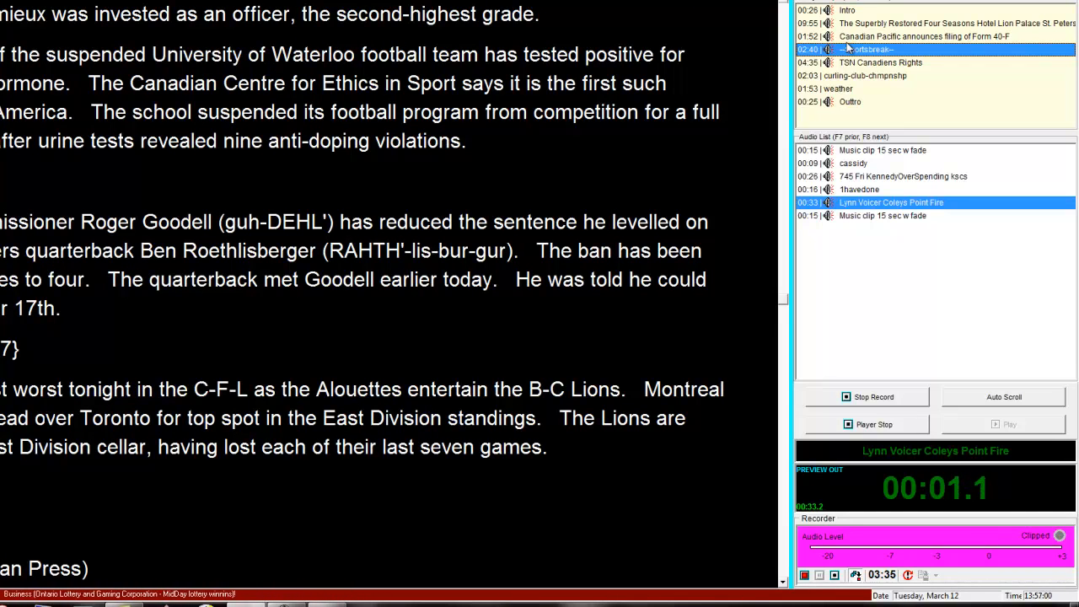
Go to the Outtro story, play its closing music clip and stop the fast cast recording.
{"action": "left_click", "coordinate": [843, 101]}
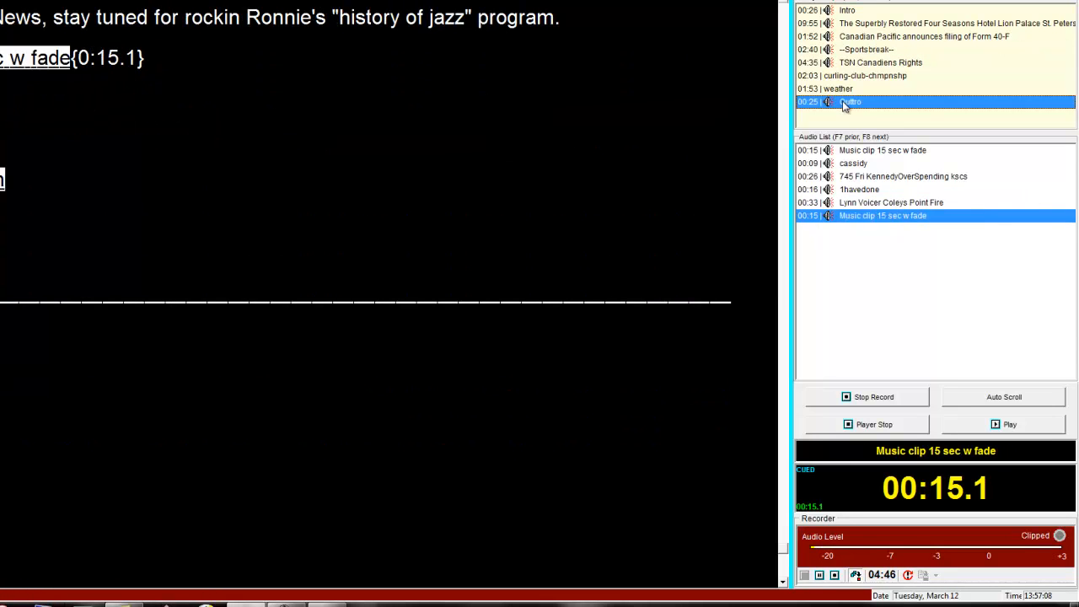
{"action": "key", "text": "space"}
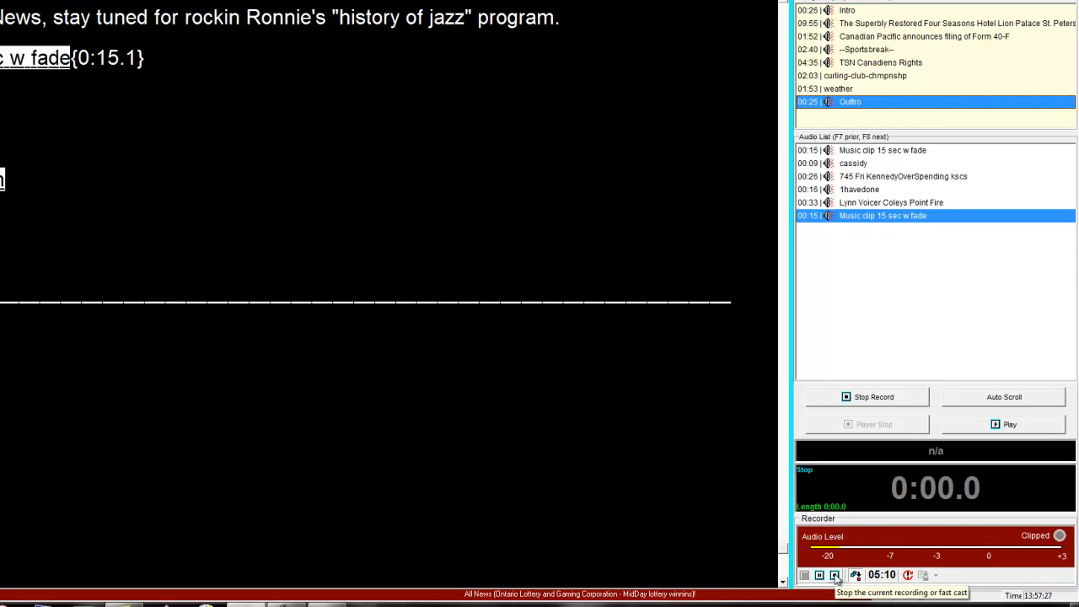
{"action": "left_click", "coordinate": [765, 567]}
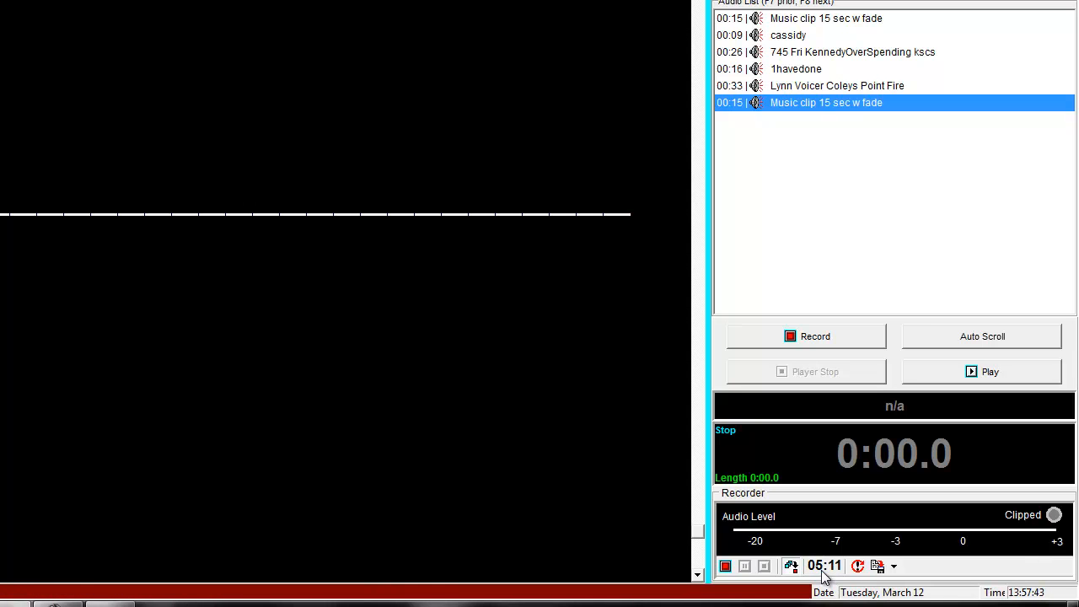
Open the recorded fast cast in the audio editor and fit the whole waveform in view.
{"action": "left_click", "coordinate": [895, 568]}
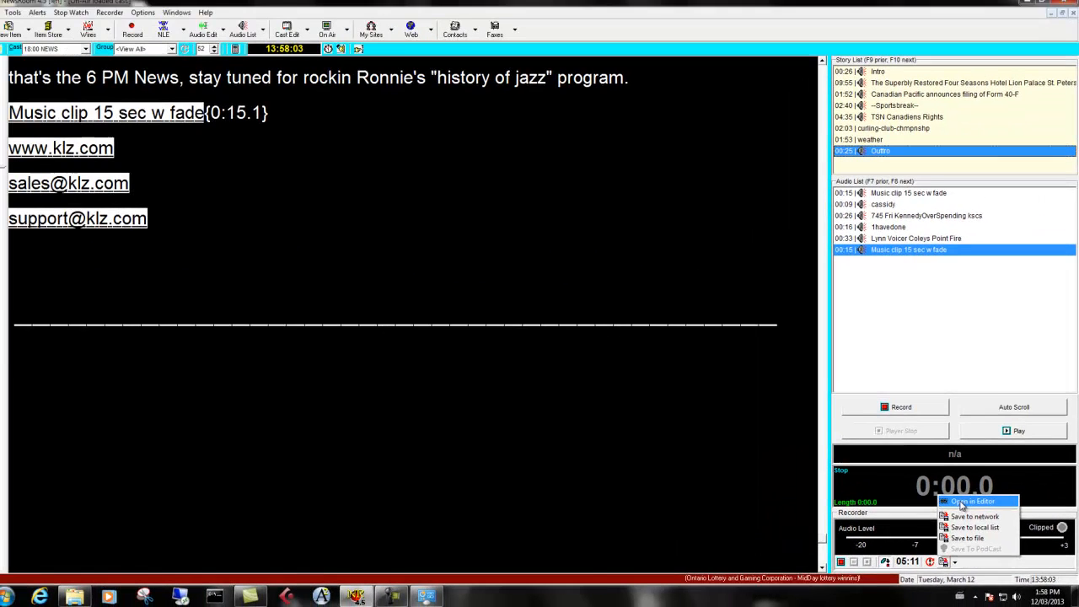
{"action": "left_click", "coordinate": [962, 503]}
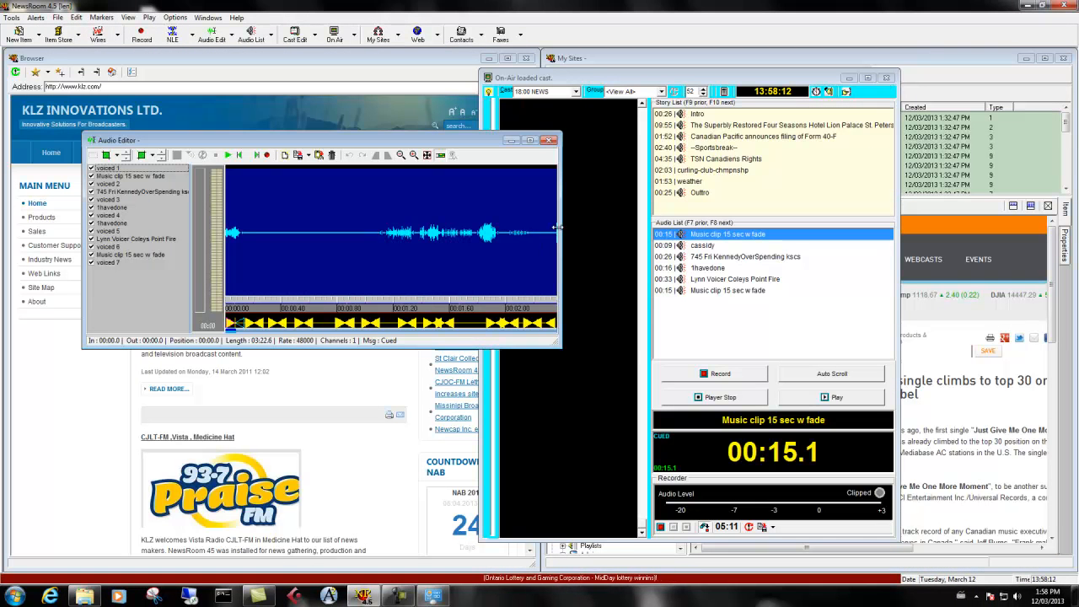
{"action": "left_click_drag", "start_coordinate": [558, 227], "coordinate": [982, 251]}
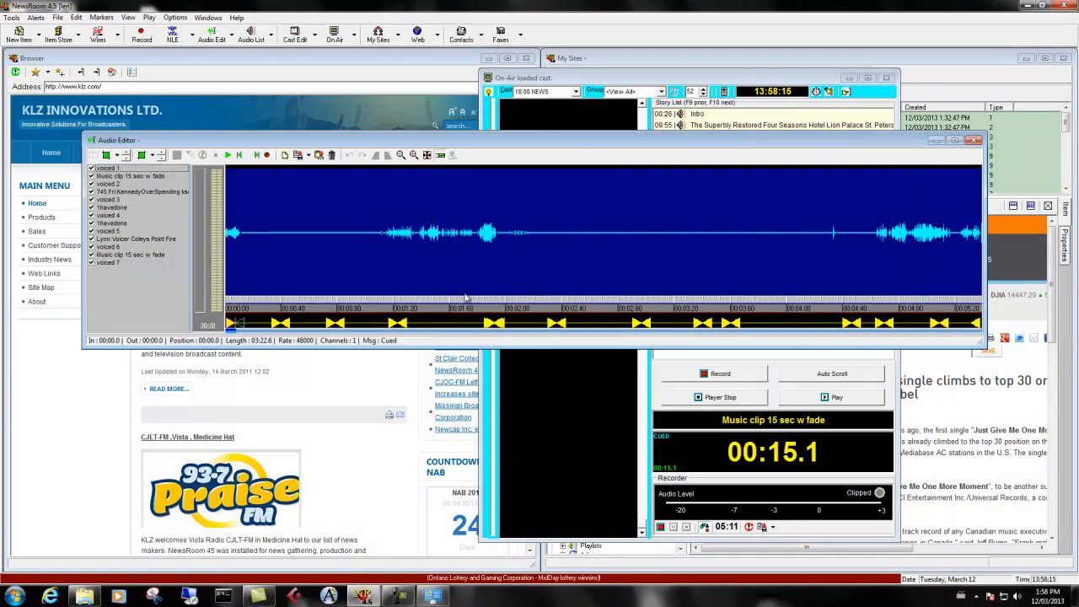
{"action": "left_click", "coordinate": [427, 155]}
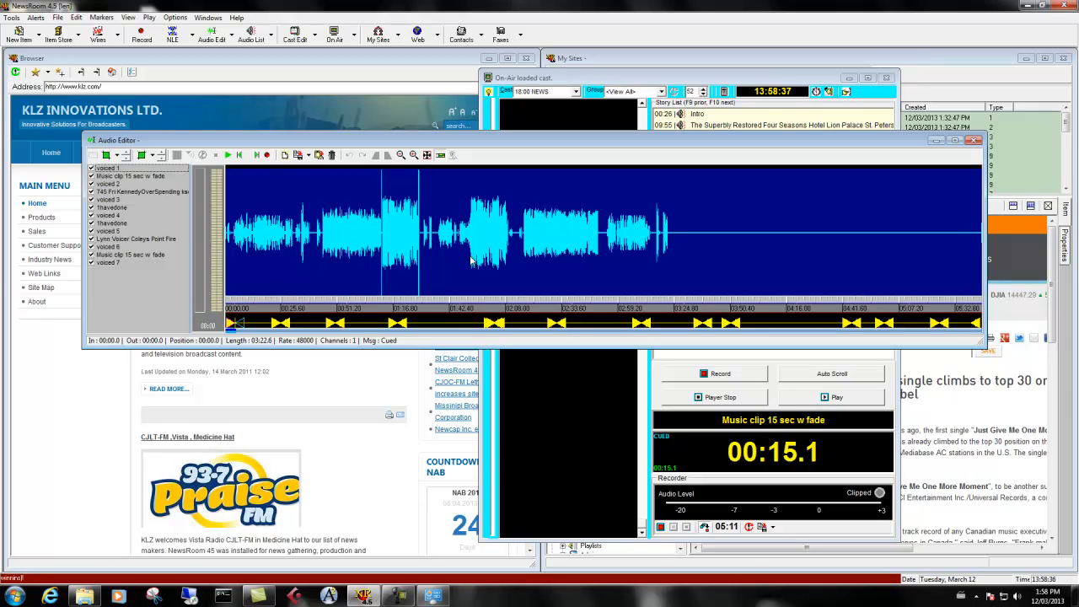
Start saving the edited audio to the network, choosing the 123 On-Air playlist as the destination.
{"action": "left_click", "coordinate": [298, 156]}
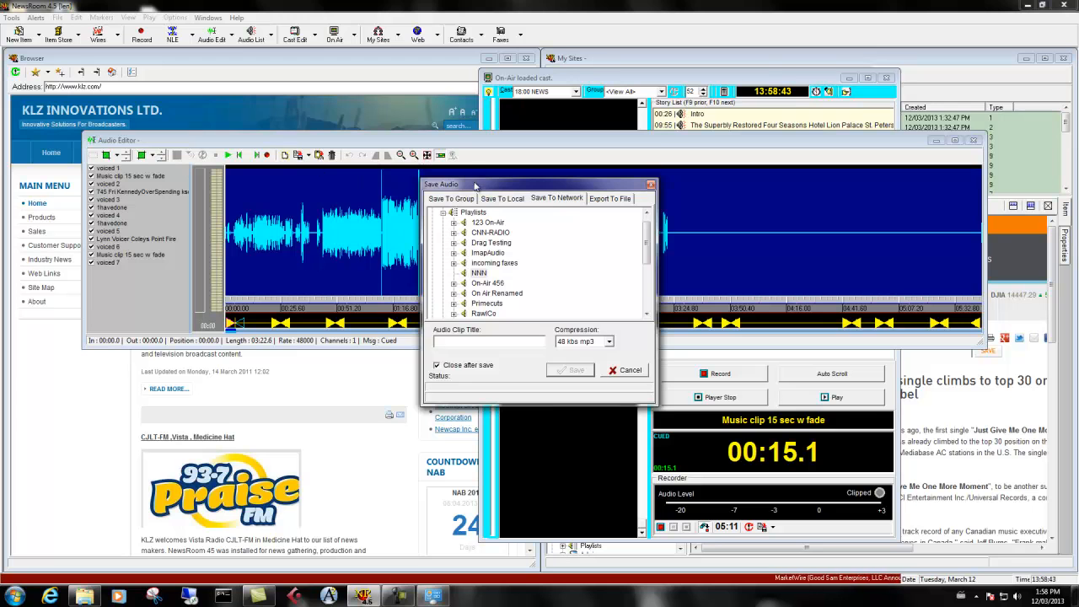
{"action": "left_click_drag", "start_coordinate": [475, 190], "coordinate": [416, 186]}
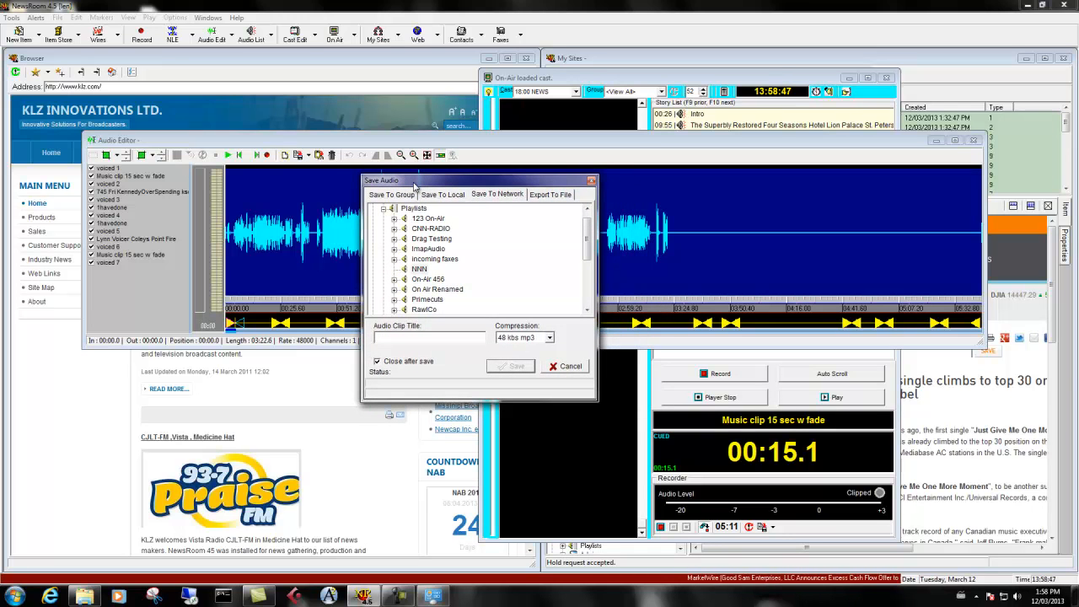
{"action": "left_click", "coordinate": [495, 197]}
{"action": "left_click", "coordinate": [419, 269]}
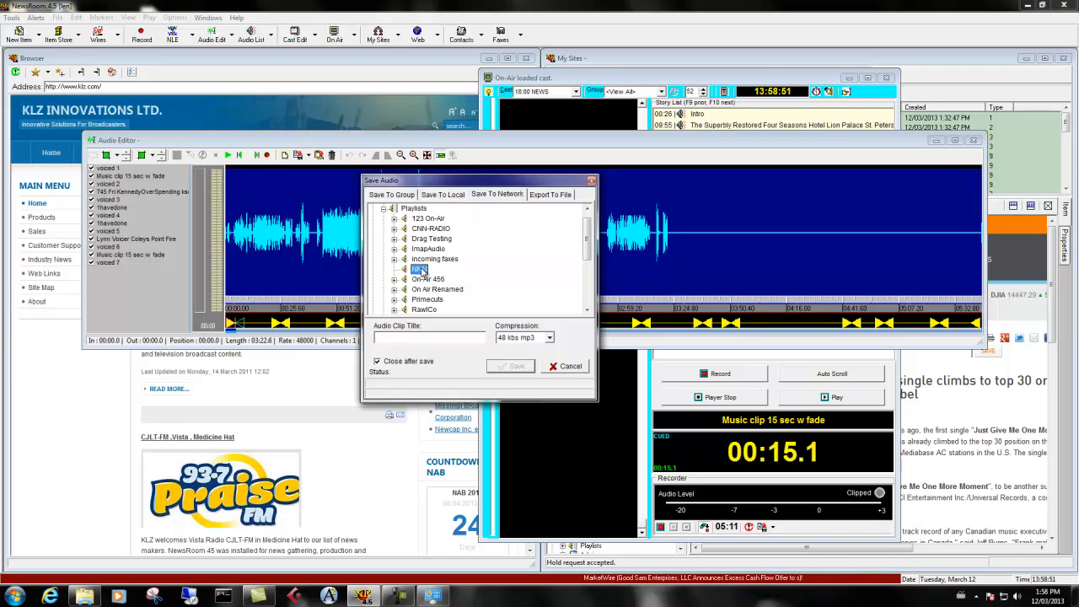
{"action": "left_click", "coordinate": [429, 218]}
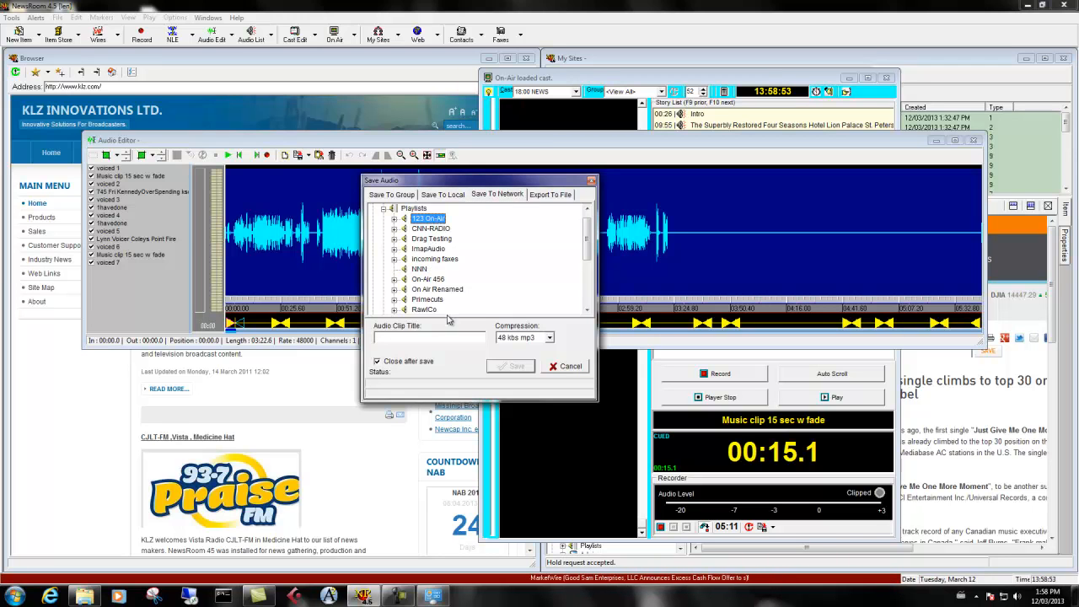
Title the audio clip with the announcer's first name followed by "6 pm cast" and set its compression to none.
{"action": "left_click", "coordinate": [430, 334]}
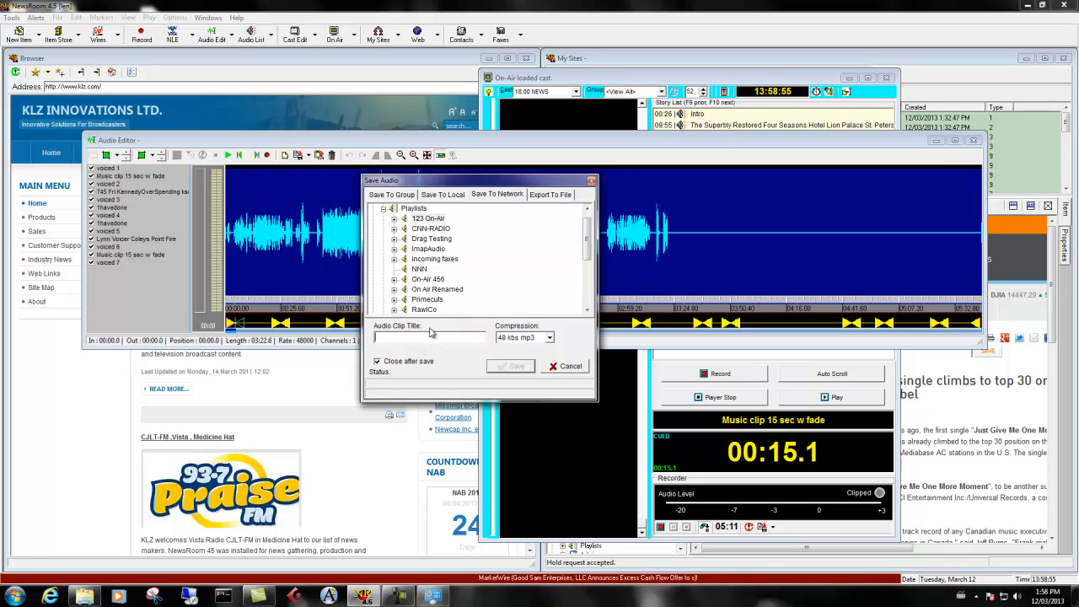
{"action": "type", "text": "Lens"}
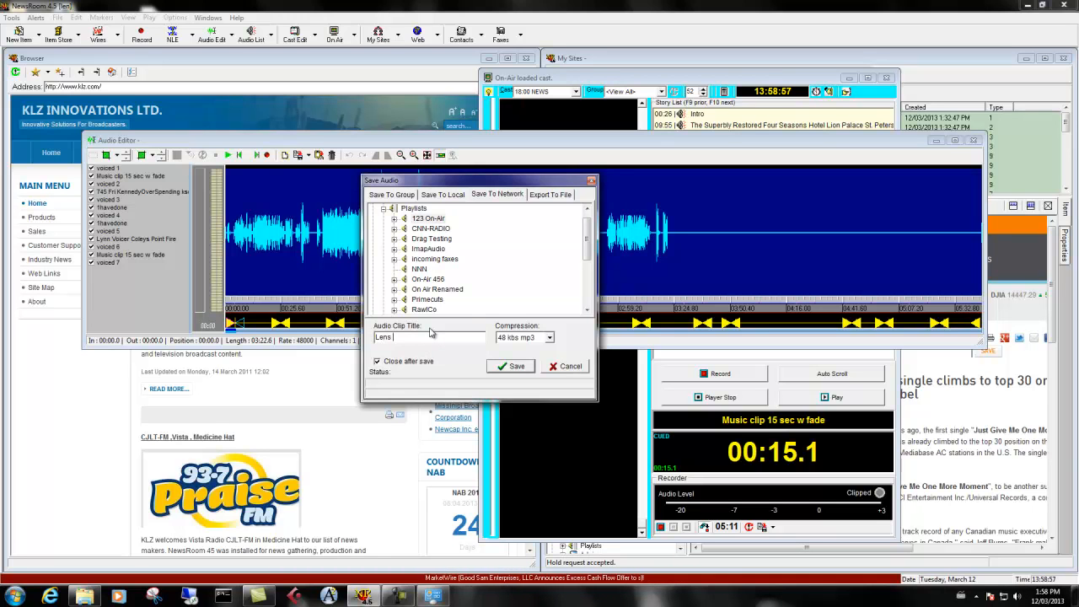
{"action": "type", "text": " 6 p"}
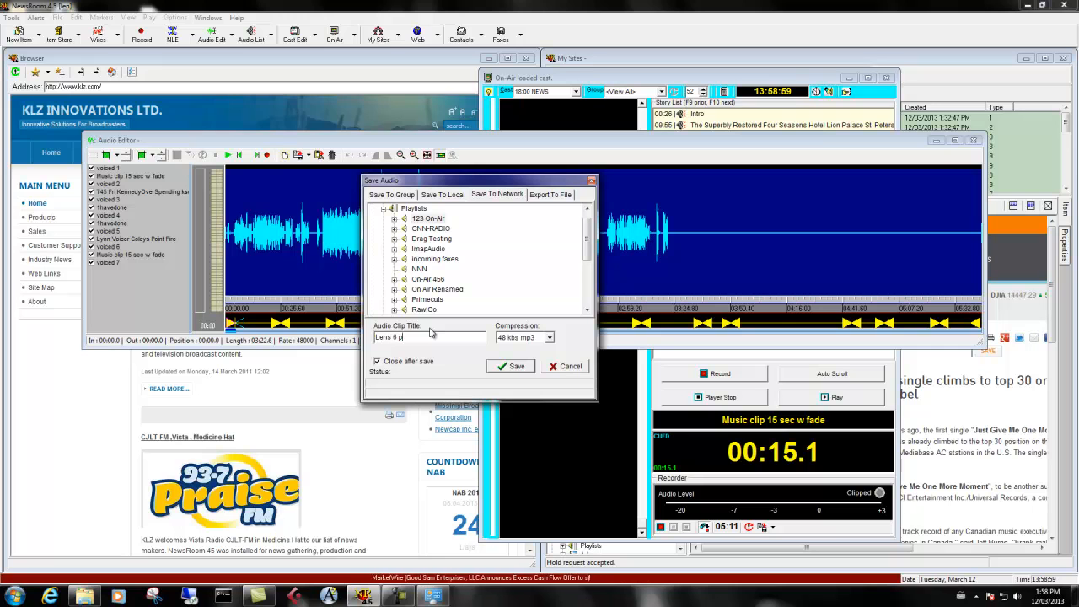
{"action": "type", "text": "m cast"}
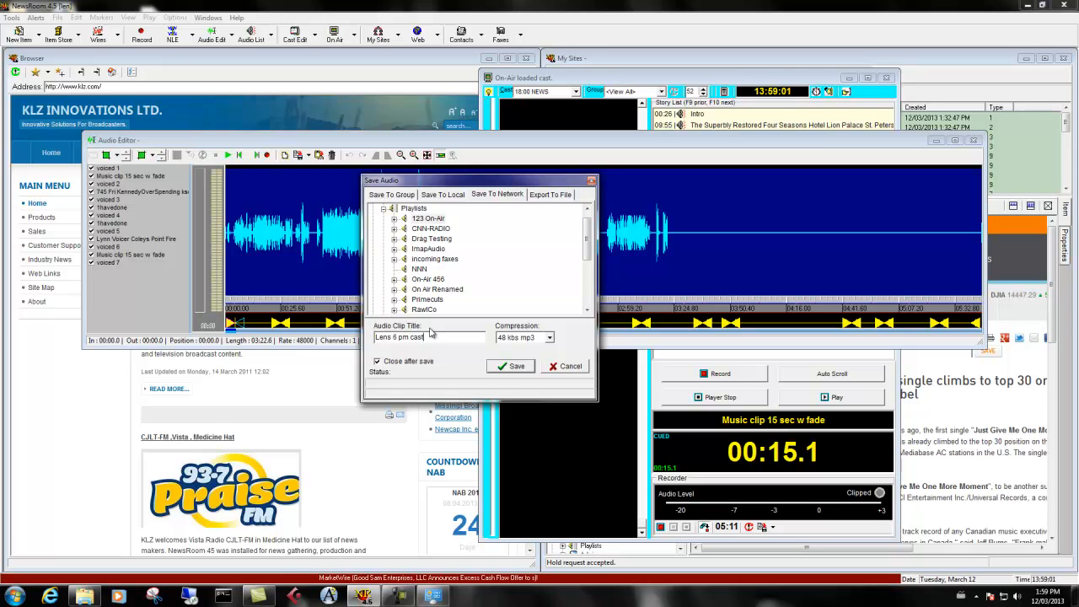
{"action": "left_click", "coordinate": [549, 337]}
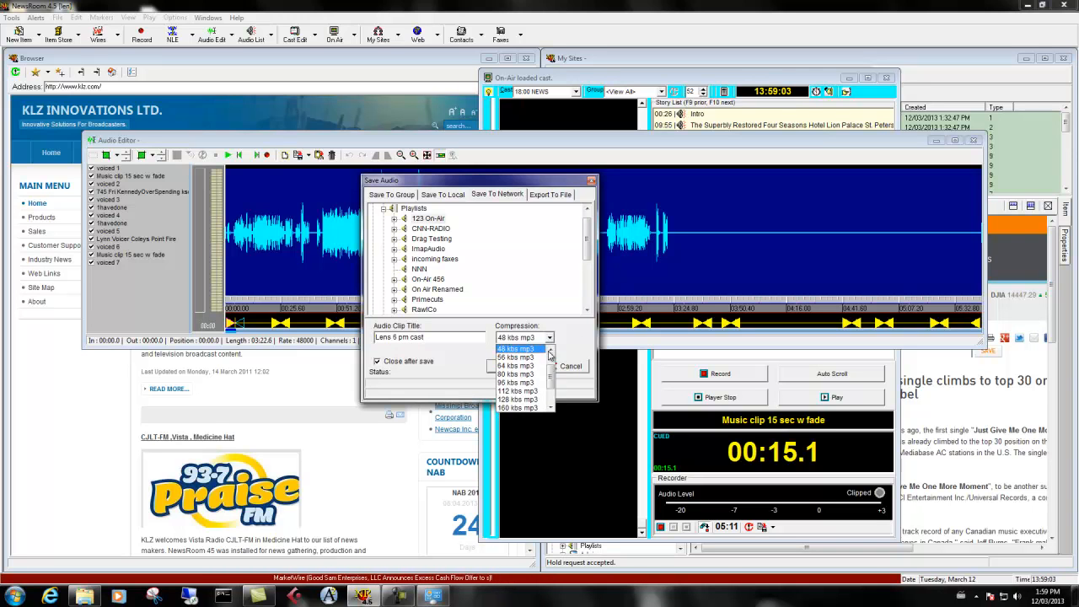
{"action": "left_click", "coordinate": [508, 348]}
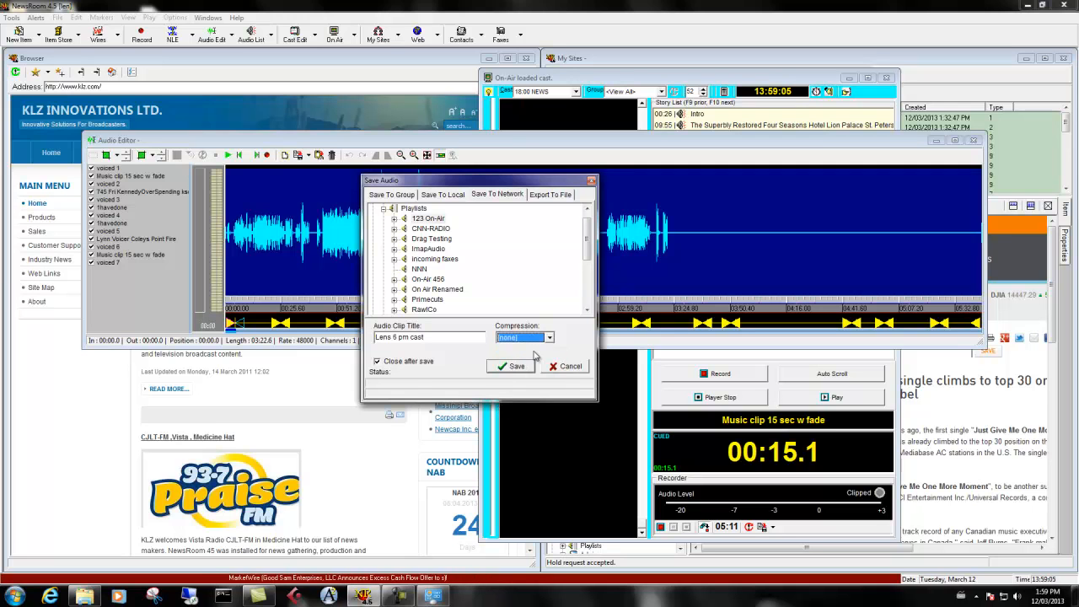
Turn off closing after save and save the titled clip to the chosen 123 On-Air network playlist.
{"action": "left_click", "coordinate": [420, 365]}
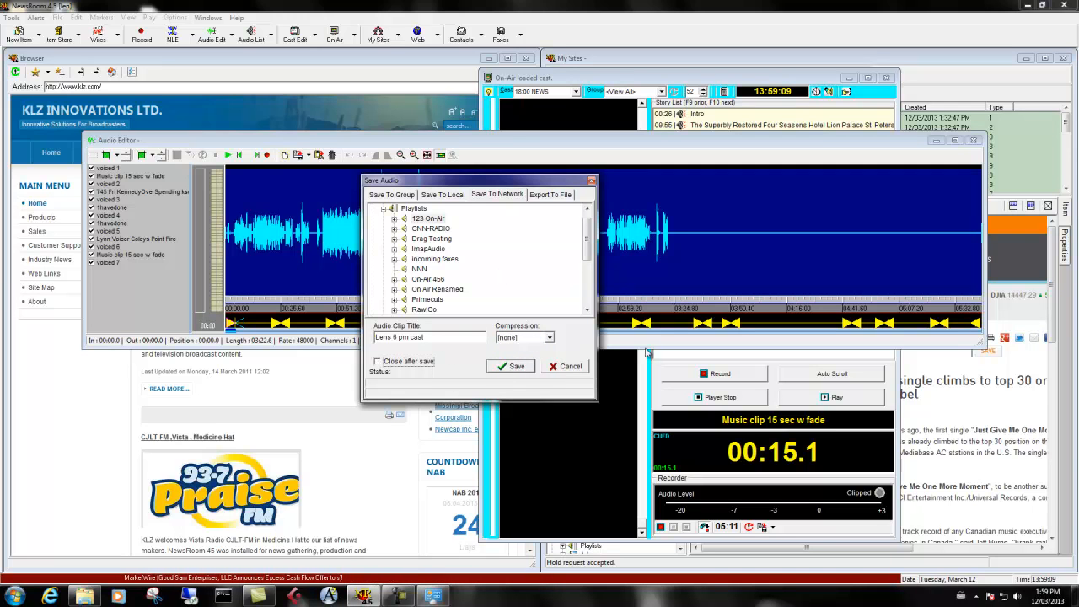
{"action": "left_click", "coordinate": [503, 369]}
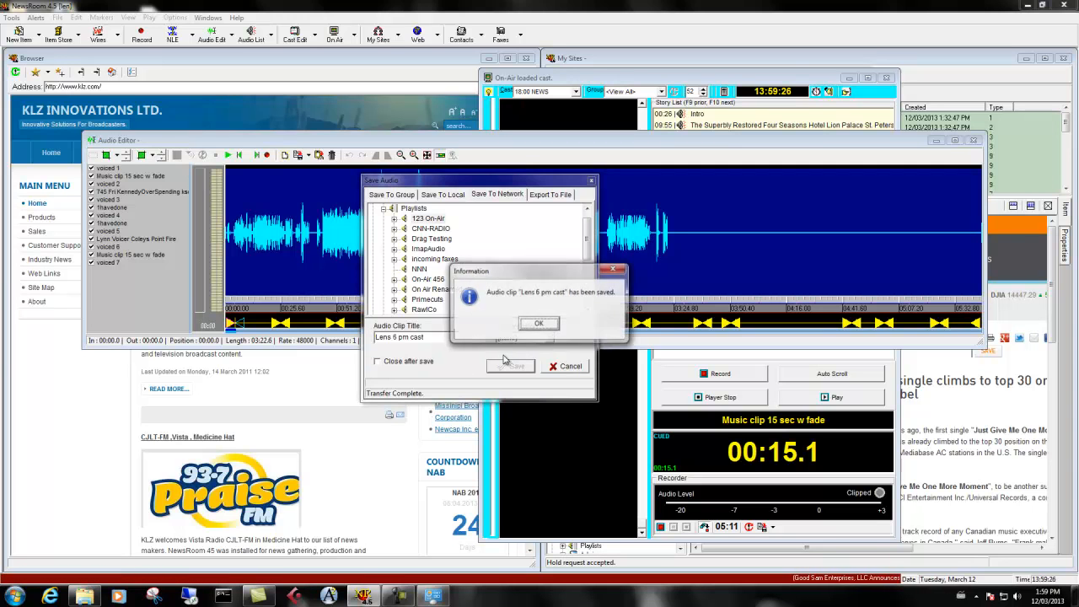
{"action": "left_click", "coordinate": [539, 324]}
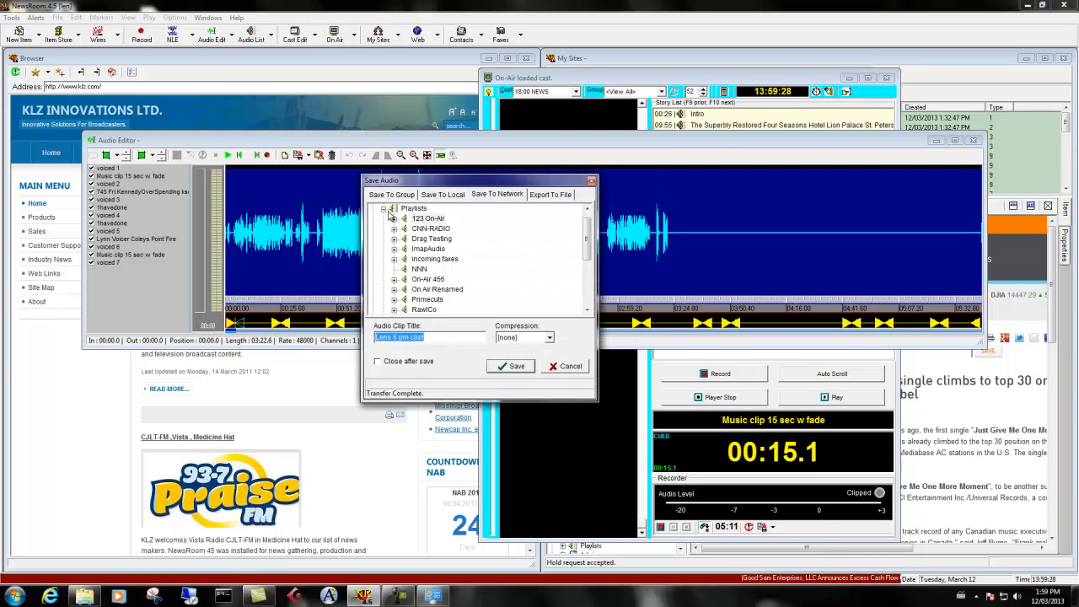
Save the clip uncompressed to the SS32News folder under Automation, accepting its File to Automation properties, and close the save dialog.
{"action": "left_click", "coordinate": [384, 208]}
{"action": "left_click", "coordinate": [384, 229]}
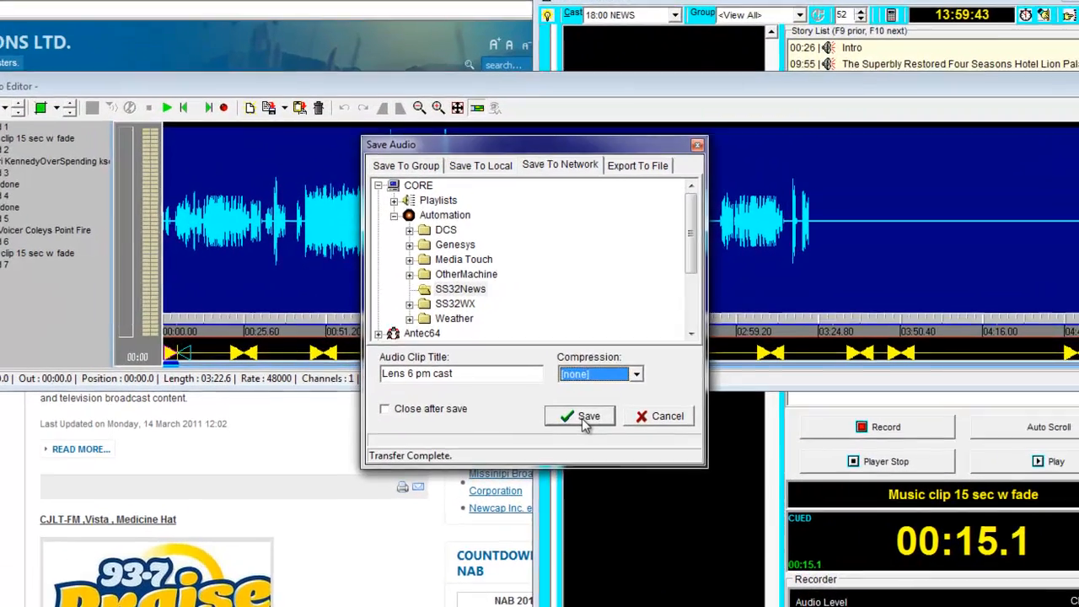
{"action": "left_click", "coordinate": [526, 381]}
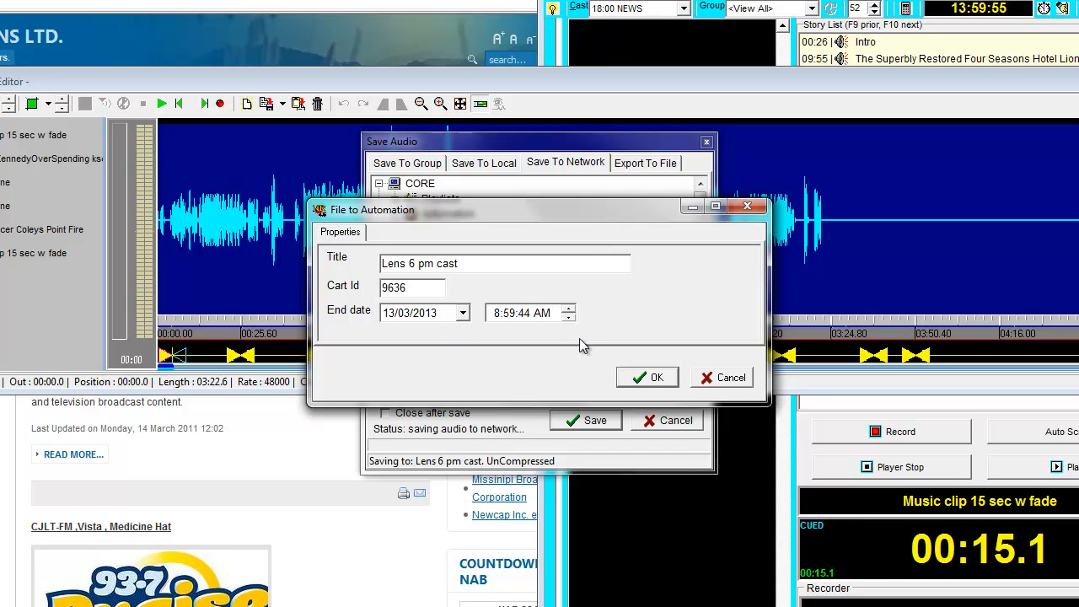
{"action": "left_click", "coordinate": [655, 379]}
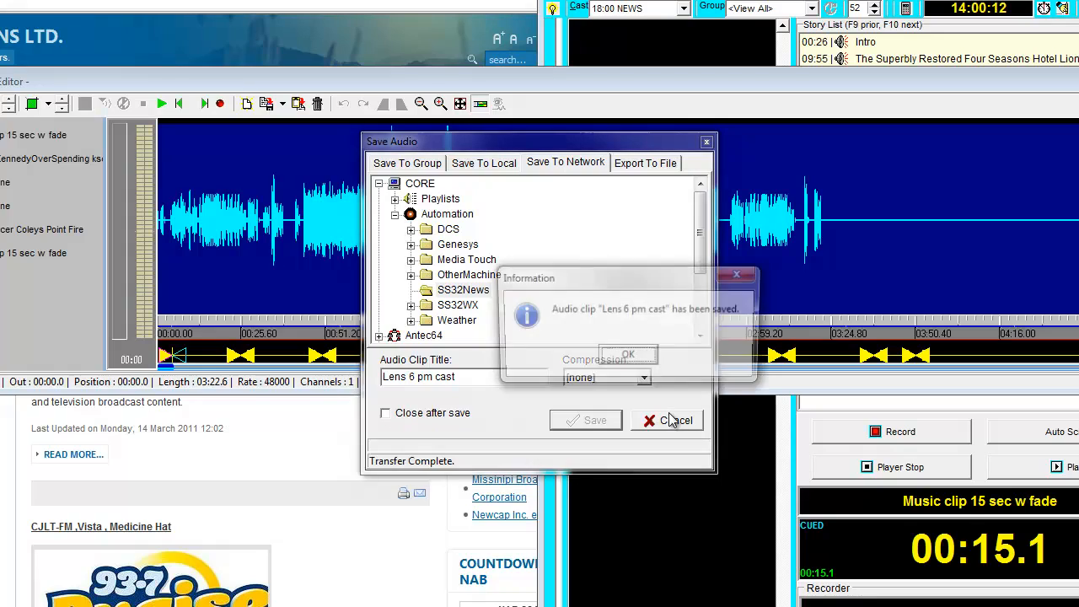
{"action": "left_click", "coordinate": [652, 363]}
{"action": "left_click", "coordinate": [668, 420]}
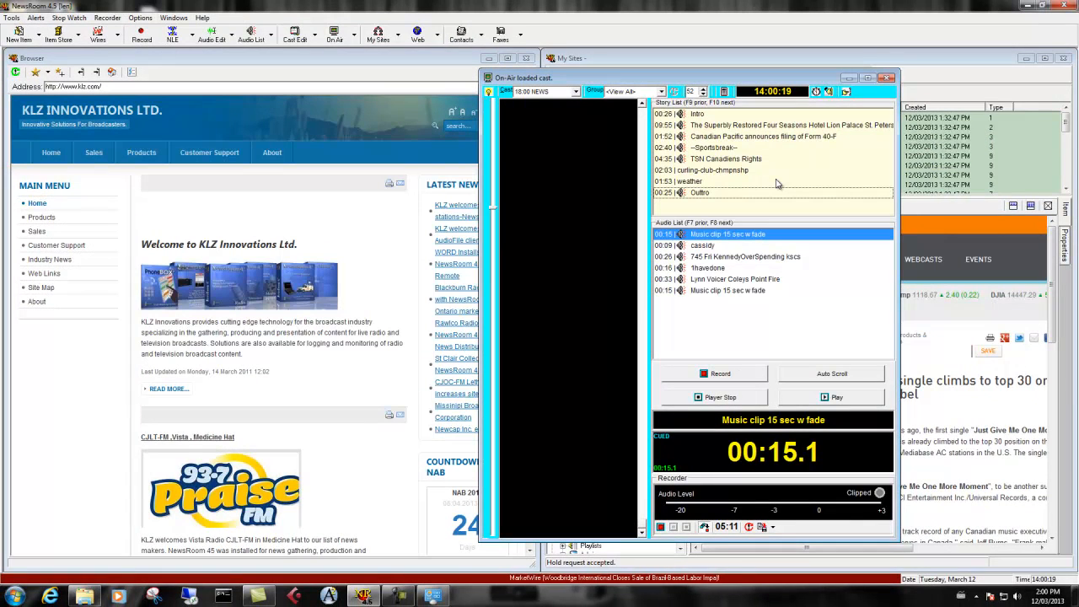